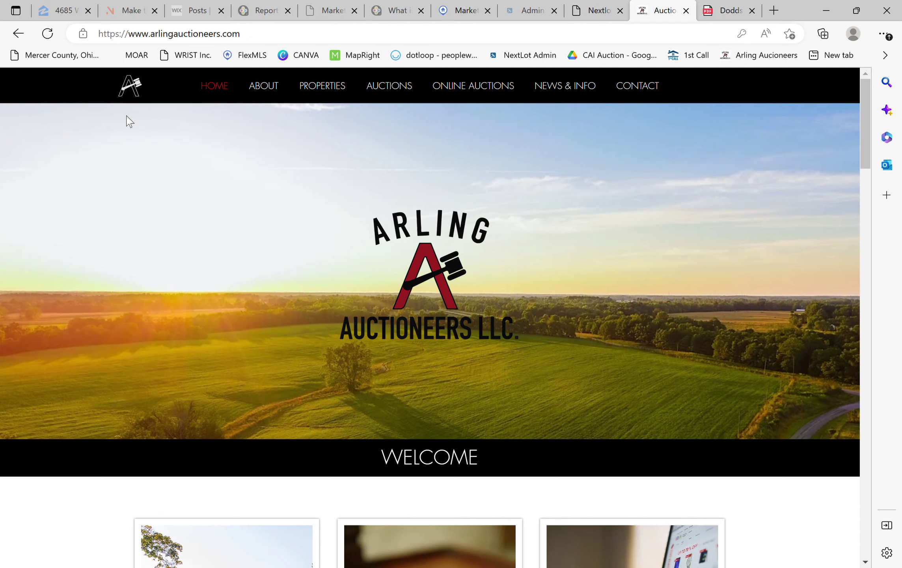
- Scroll through the Arling Auctioneers home page and return to the navigation bar
scroll(175, 223, down, 10)
scroll(180, 221, up, 10)
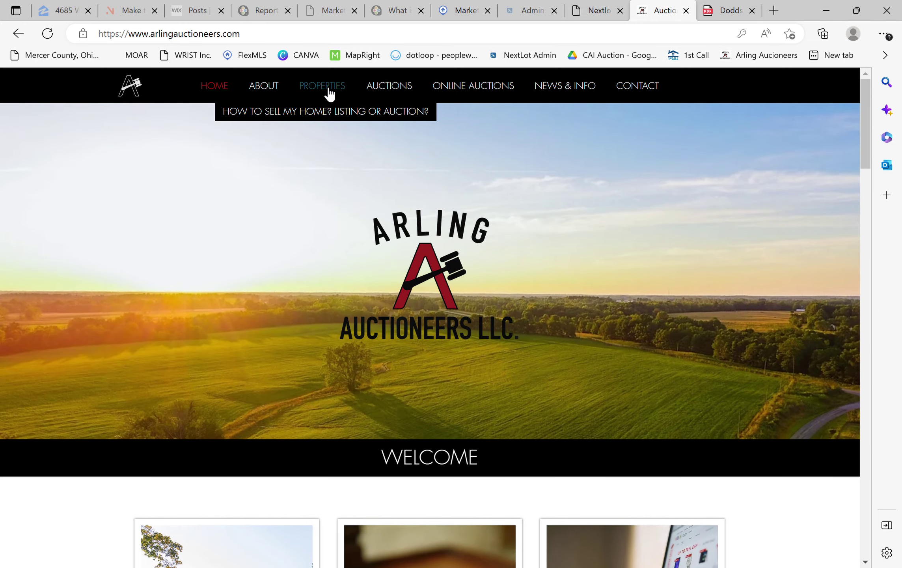
mouse_move(477, 94)
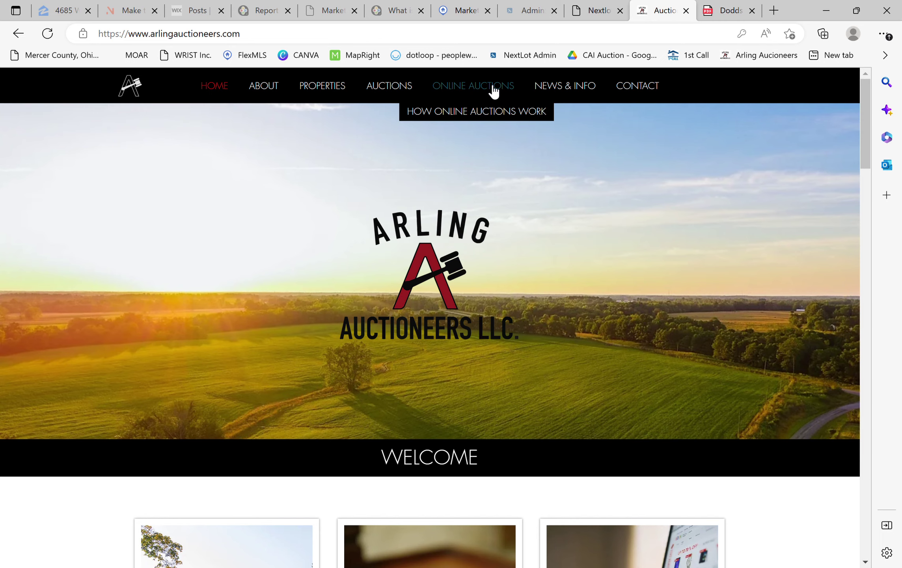
- Go to the Online Auctions page and log out of the signed-in bidder account
click(493, 88)
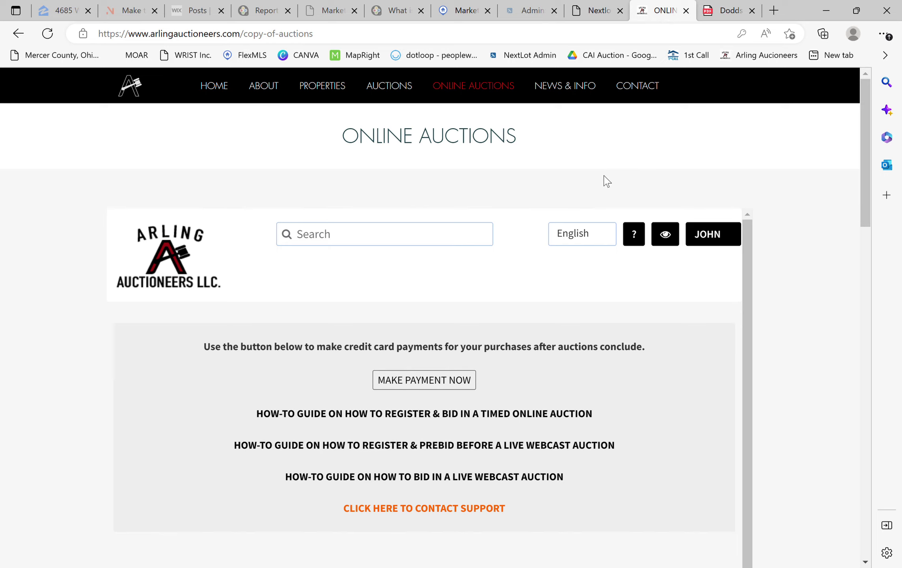
click(712, 234)
click(659, 295)
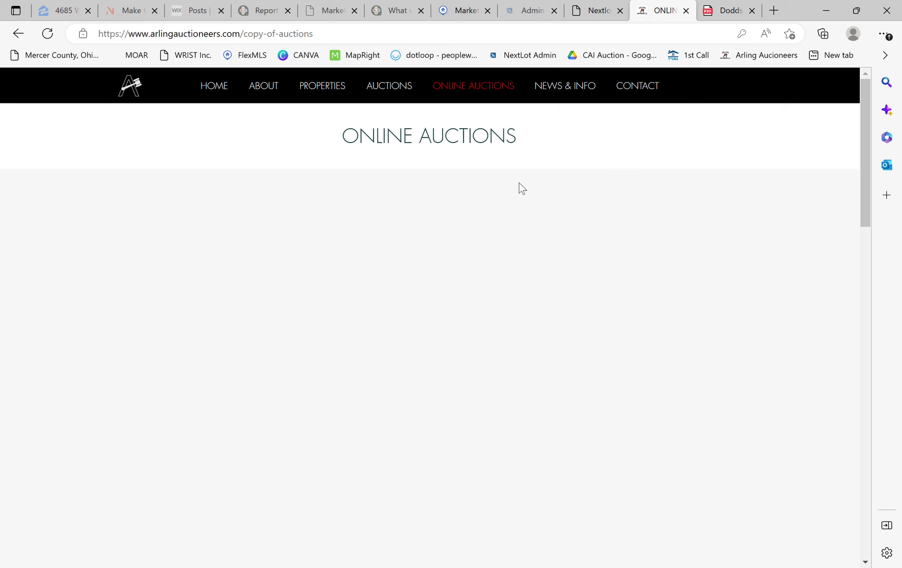
- Scroll through the Active and Completed Sales lists and back to the top
scroll(508, 244, down, 4)
scroll(512, 263, down, 3)
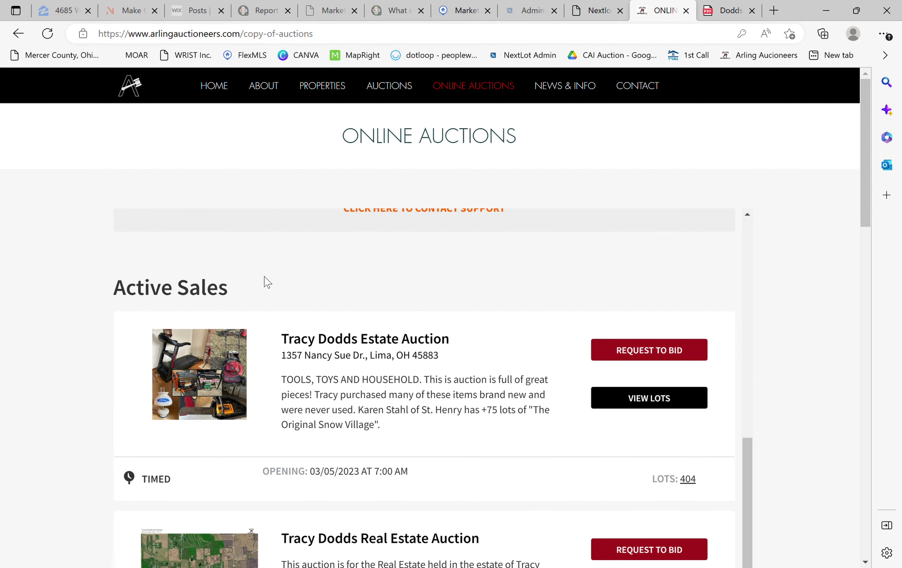
scroll(244, 292, down, 1)
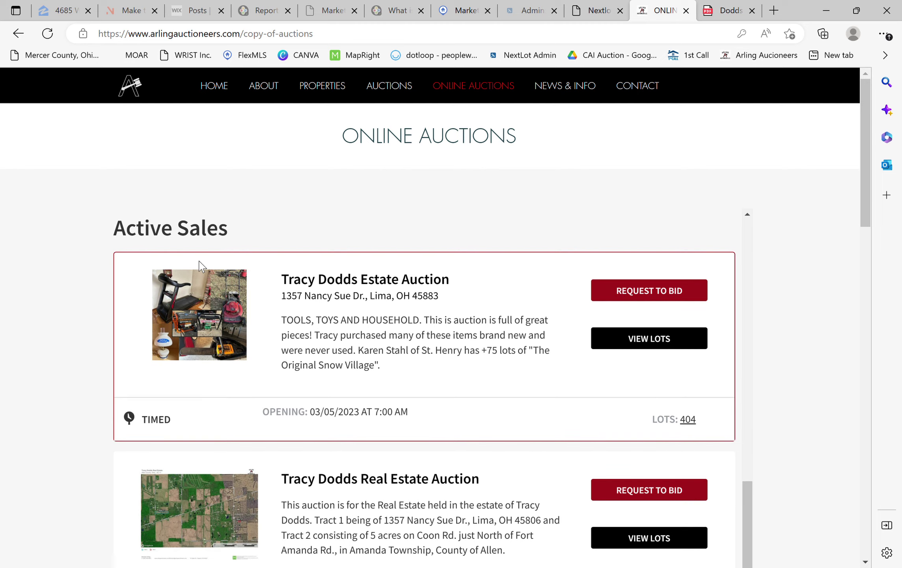
scroll(348, 397, down, 5)
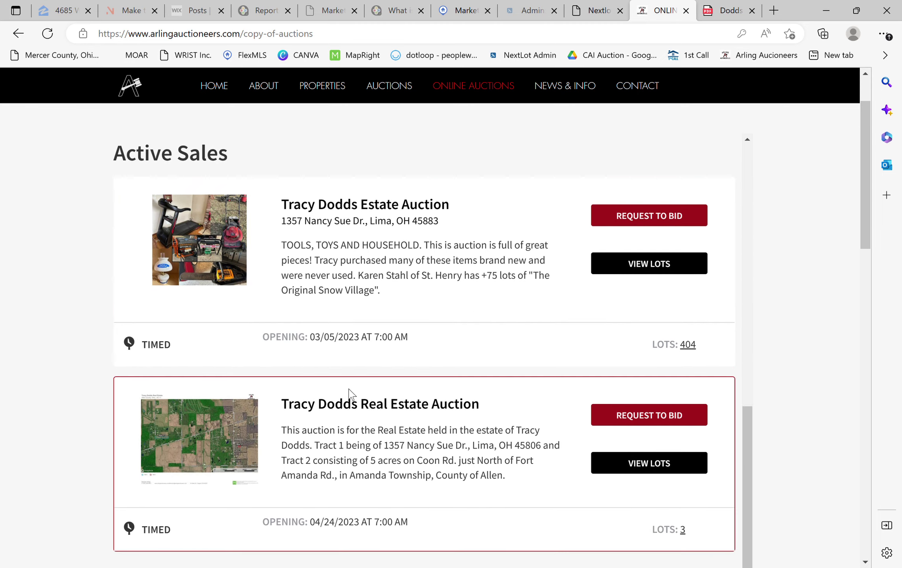
scroll(349, 395, down, 9)
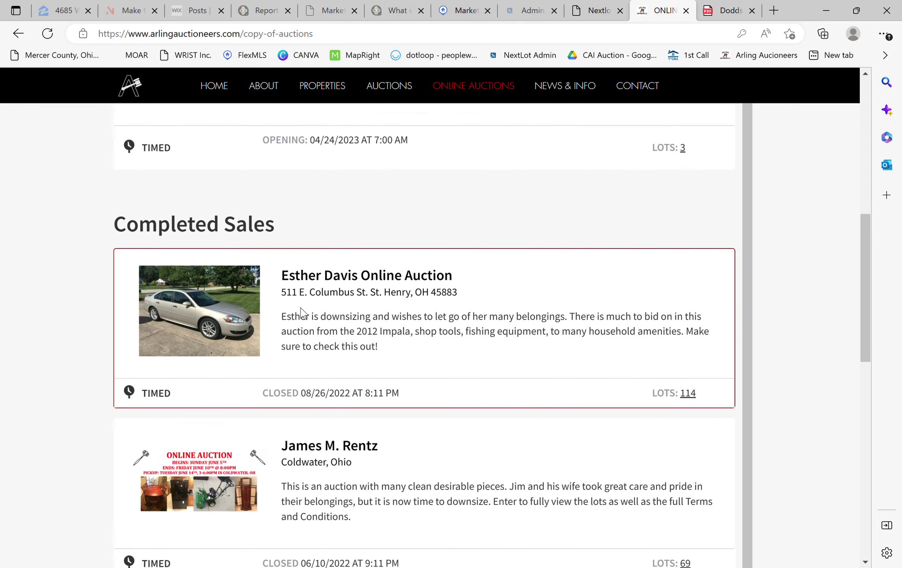
scroll(311, 318, down, 3)
scroll(542, 456, up, 7)
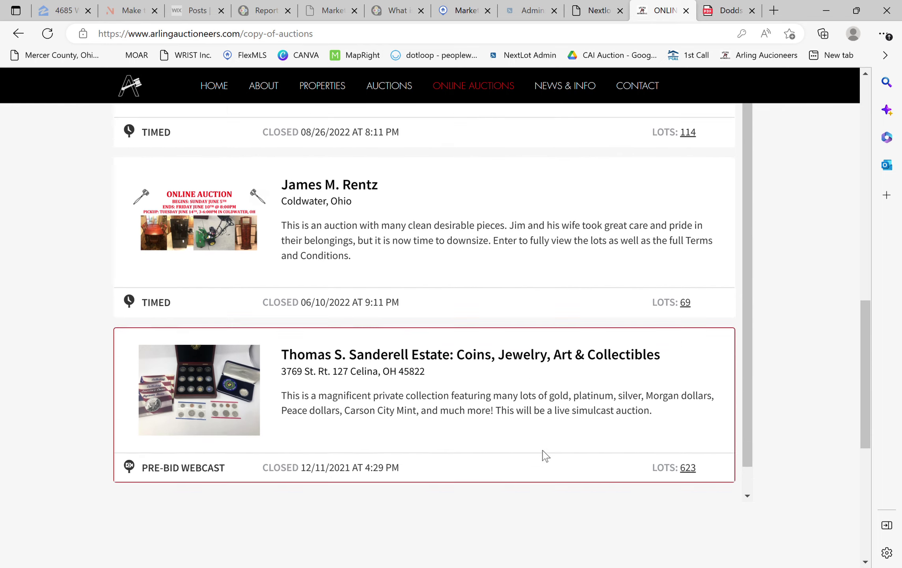
scroll(535, 322, up, 2)
scroll(577, 306, up, 9)
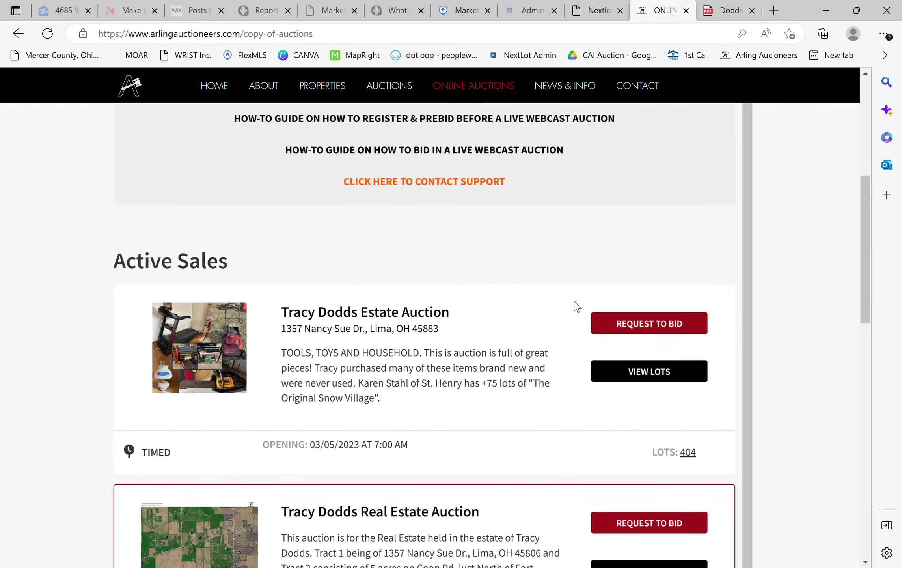
scroll(549, 355, up, 5)
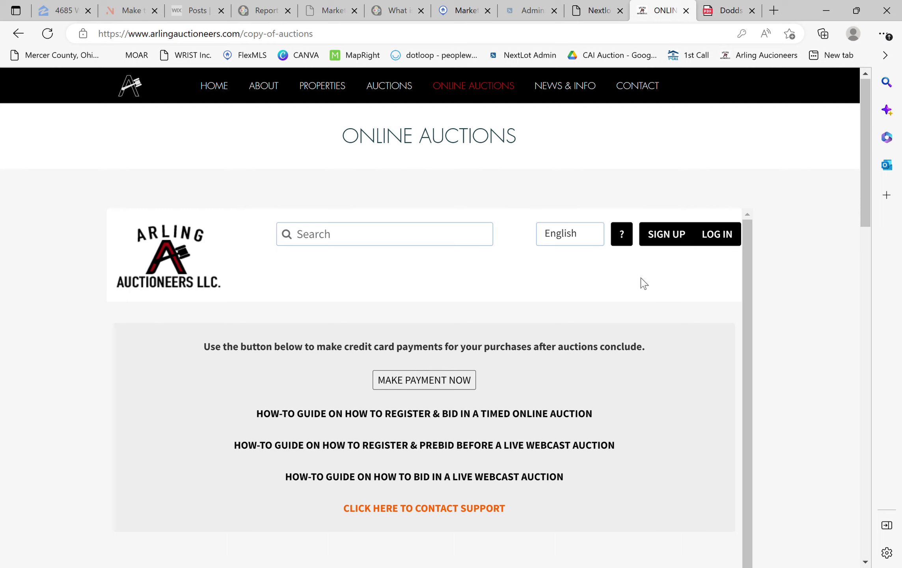
- Enter the new bidder's first name and last name in the Register form
scroll(526, 318, down, 8)
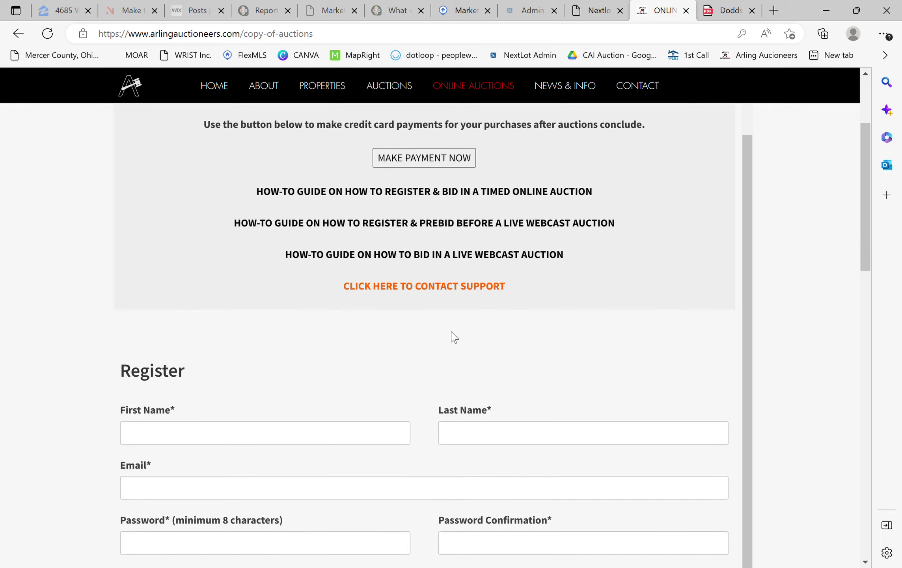
scroll(393, 272, down, 2)
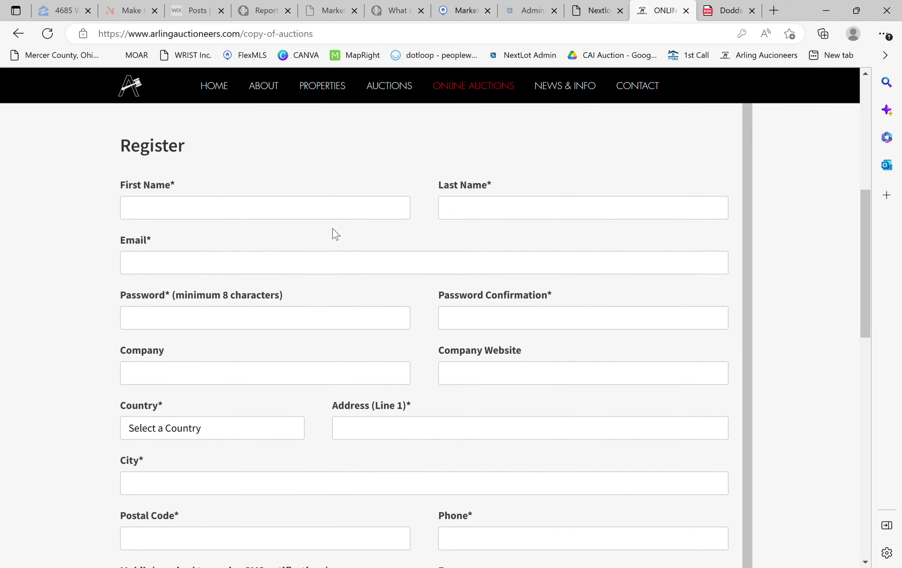
scroll(433, 294, down, 6)
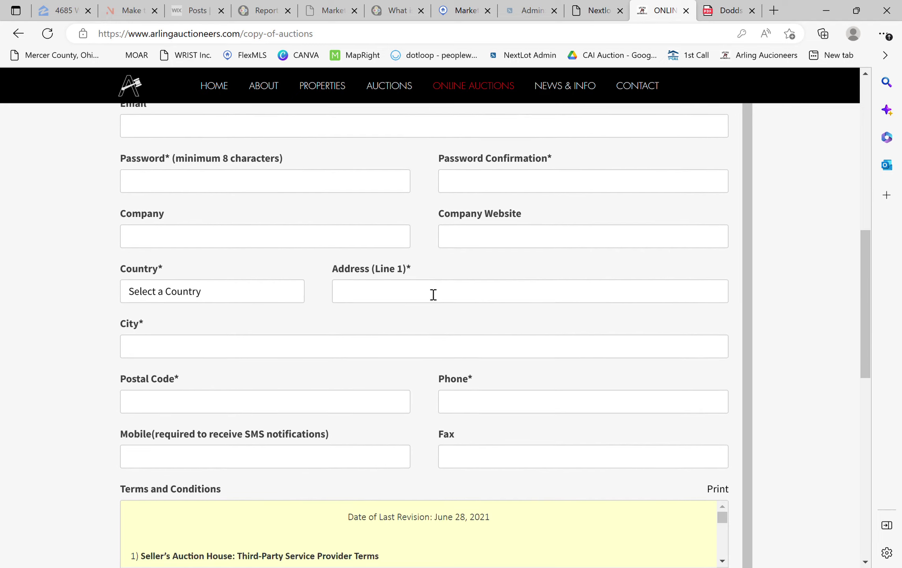
scroll(415, 379, down, 5)
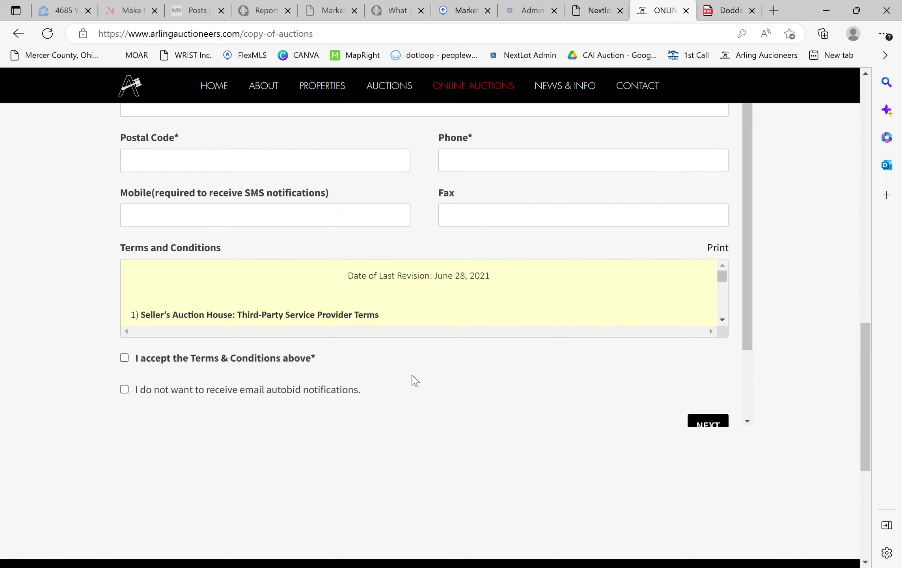
scroll(732, 328, up, 9)
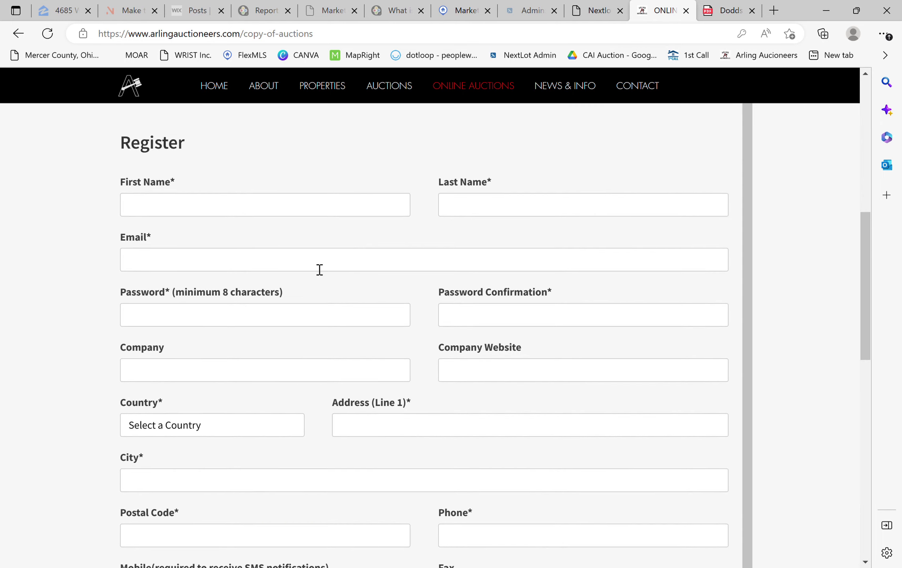
click(287, 217)
text(John)
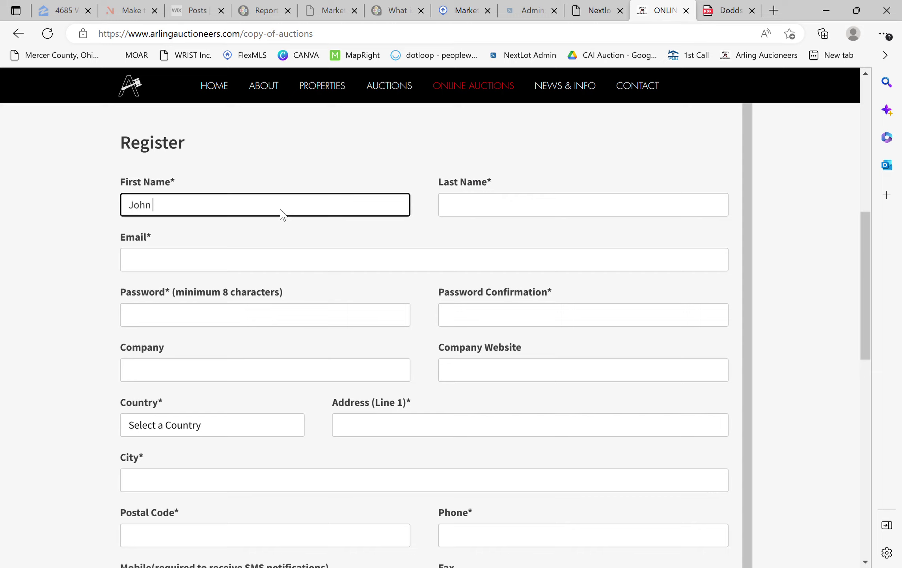
key(Tab)
text(Doe)
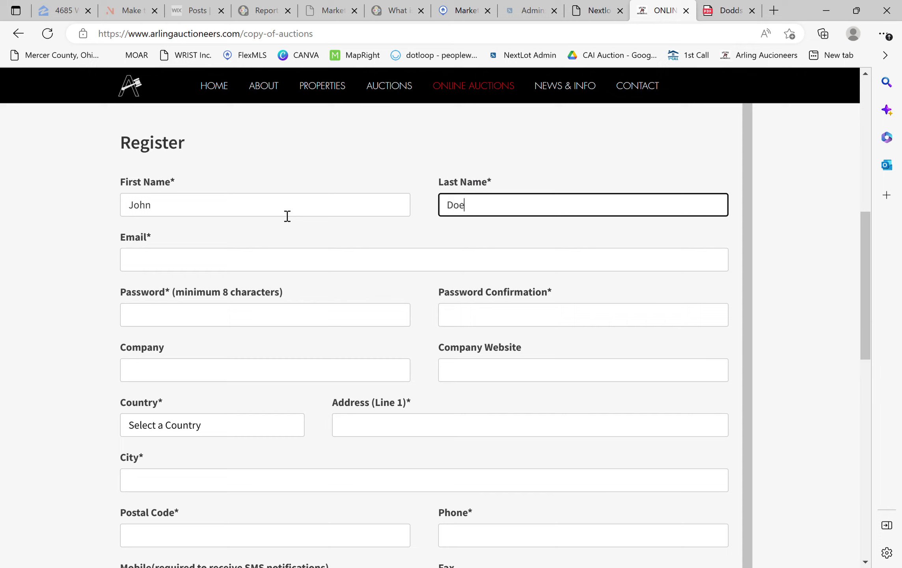
text( 2)
key(Tab)
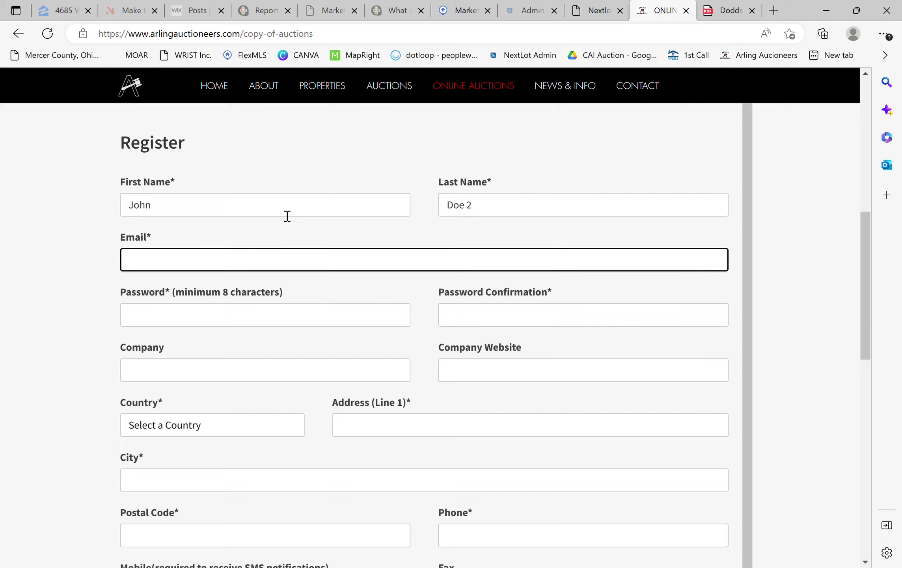
click(220, 235)
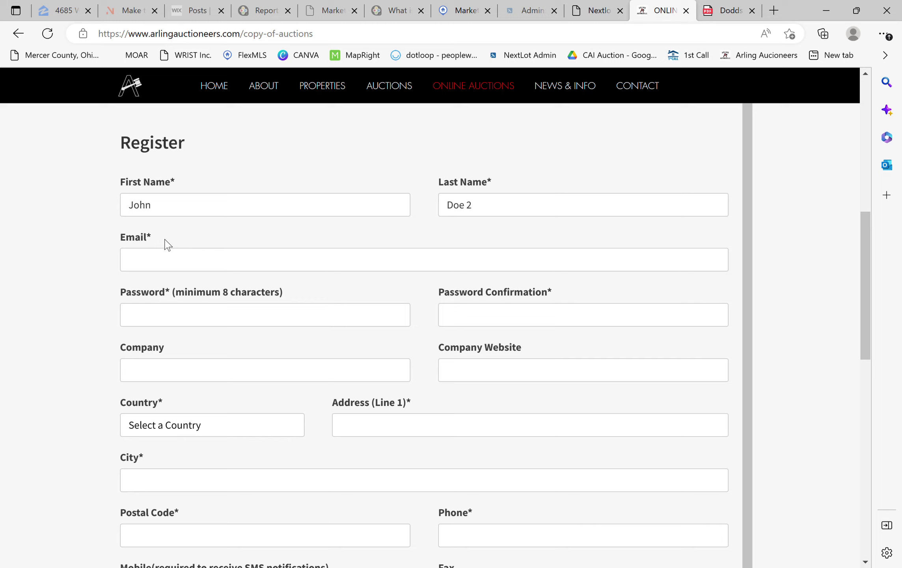
- Enter the bidder's email address and the account password twice, leaving Company blank
click(167, 265)
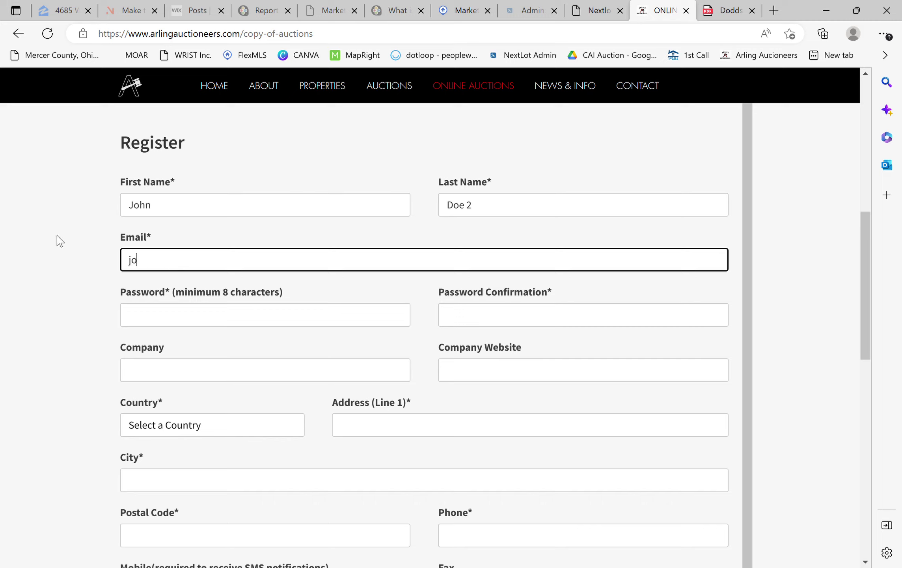
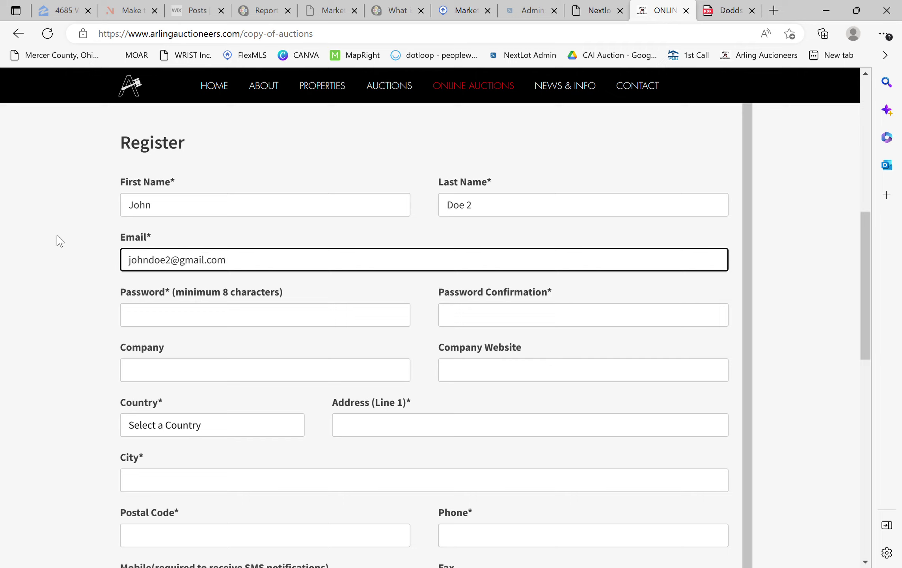
key(Tab)
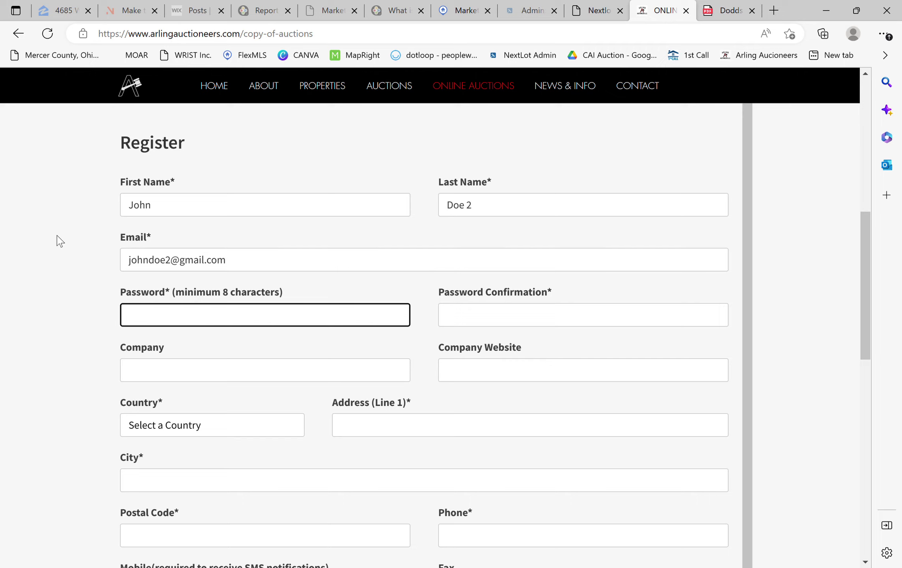
text(Password1!123)
key(Tab)
text(Passw)
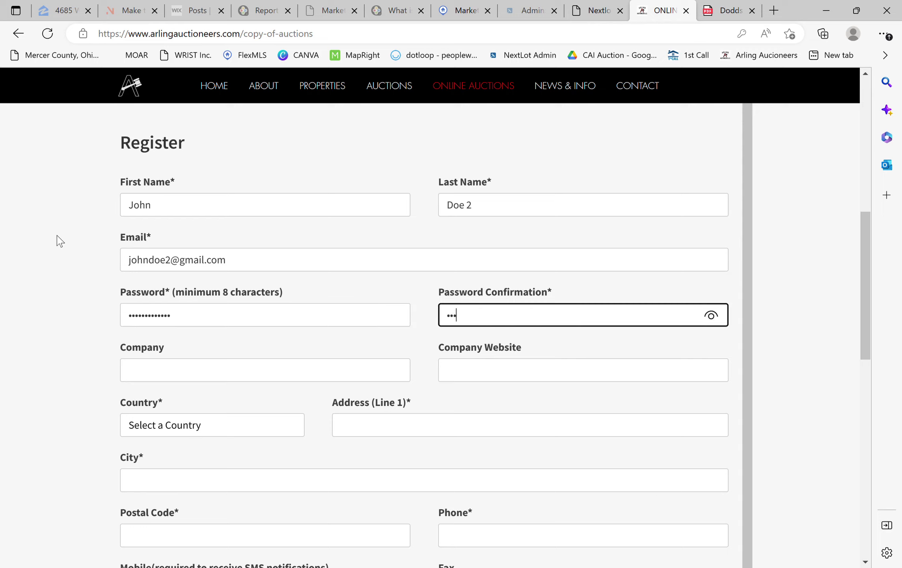
text(ord1!123)
key(Tab)
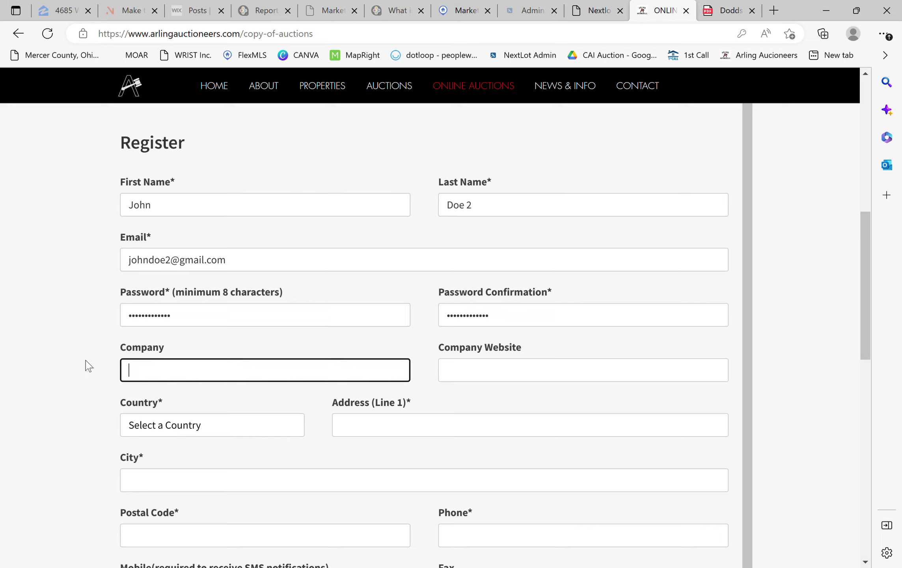
click(117, 347)
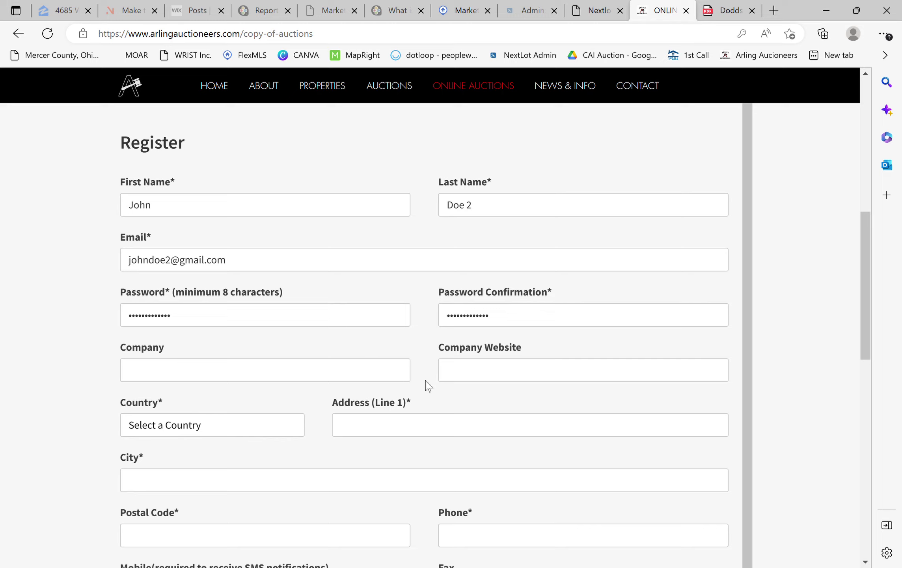
- Select United States of America as the country
scroll(98, 374, down, 2)
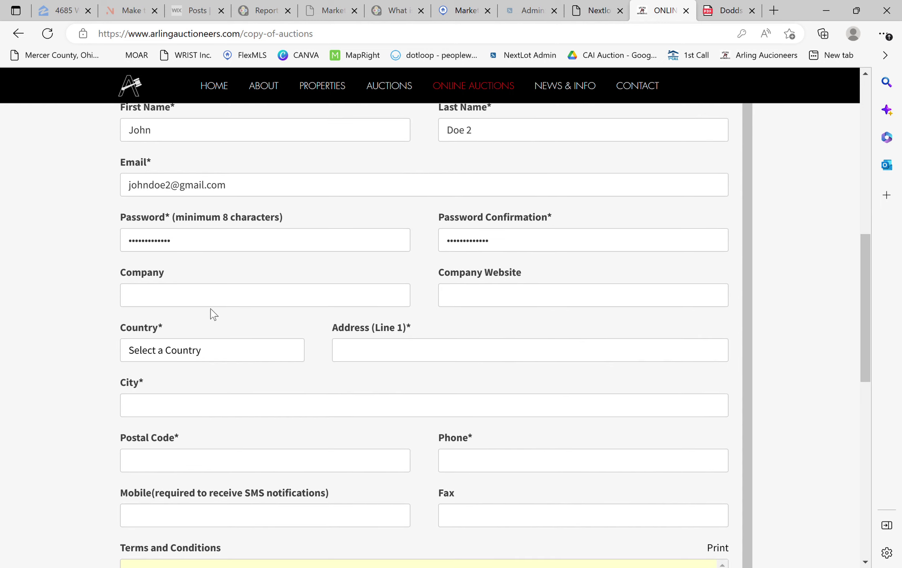
scroll(114, 335, down, 2)
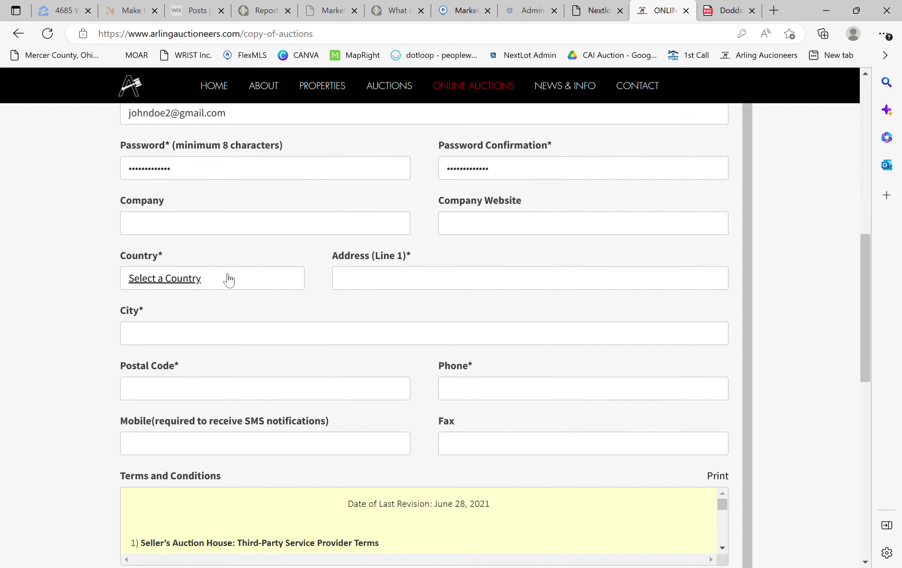
click(229, 279)
text(united)
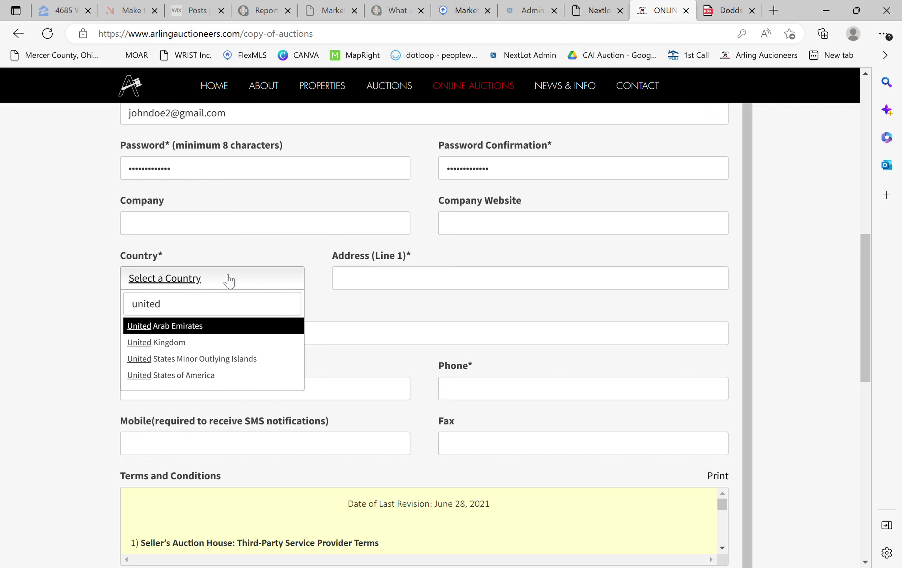
click(210, 374)
- Fill in the street address and city, and choose Ohio as the state
click(397, 290)
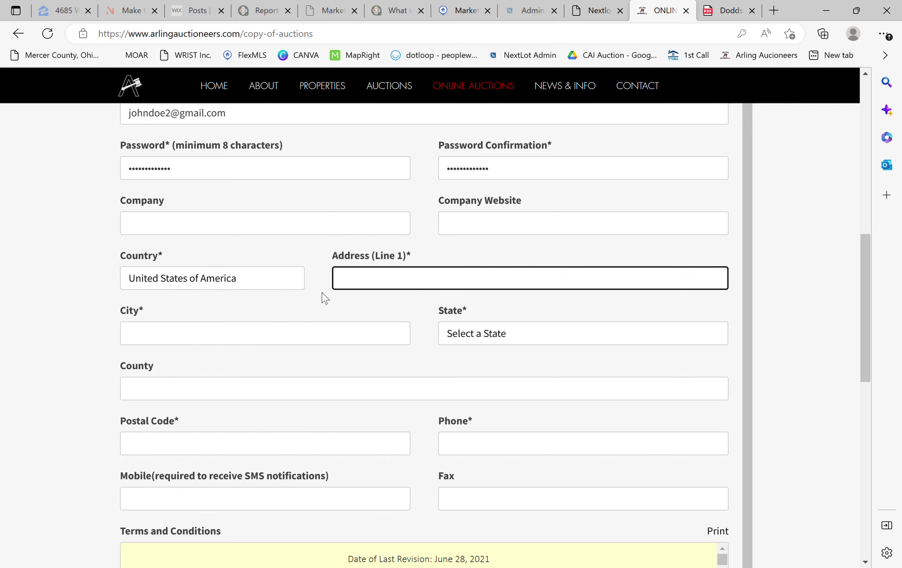
key(Tab)
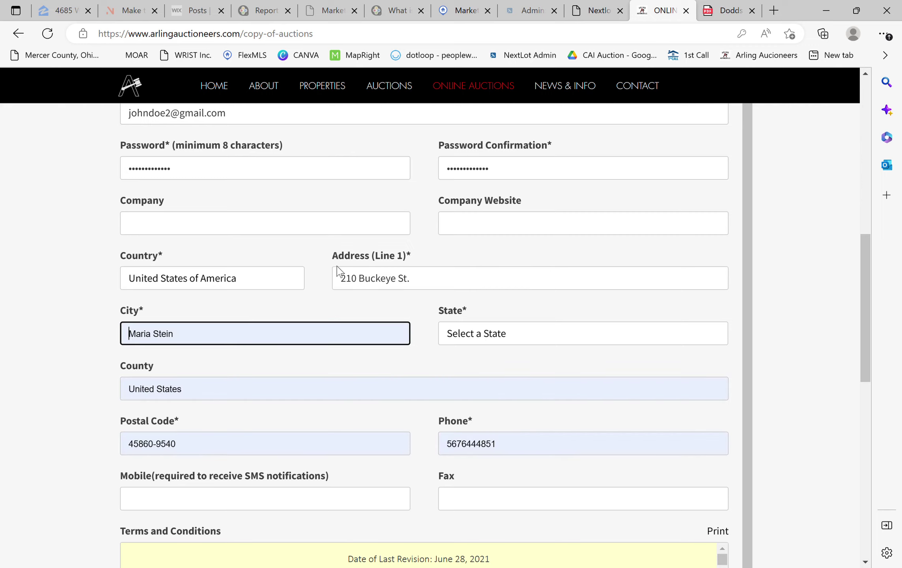
text(Osood)
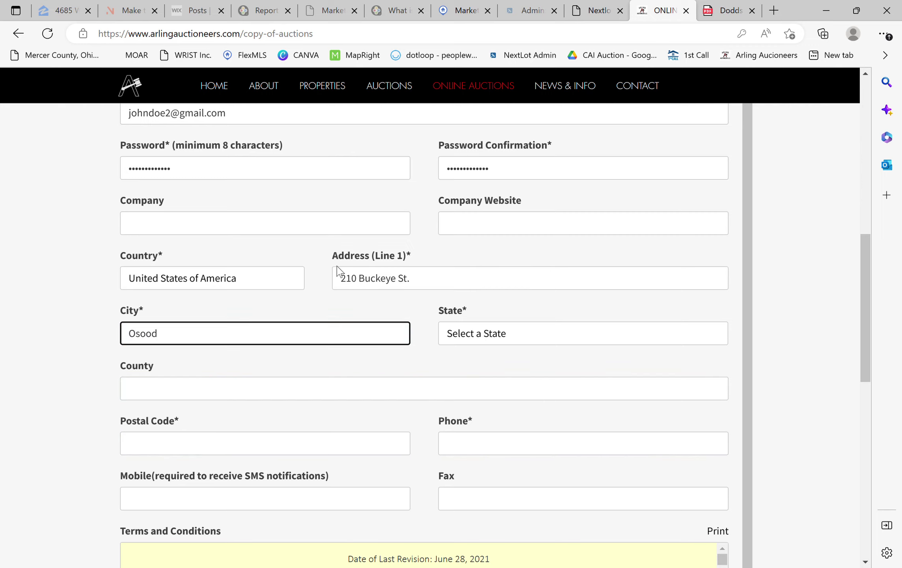
key(Tab)
text(Oh)
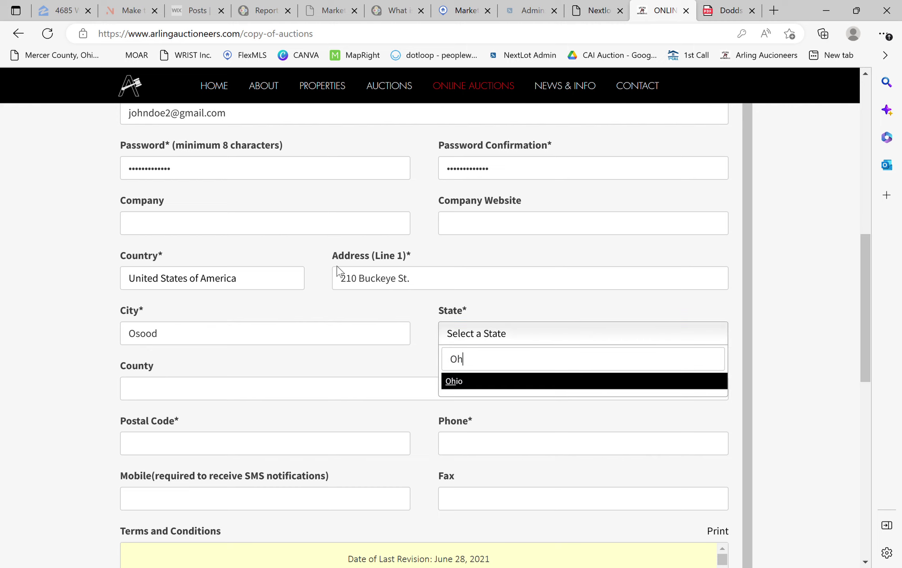
key(Return)
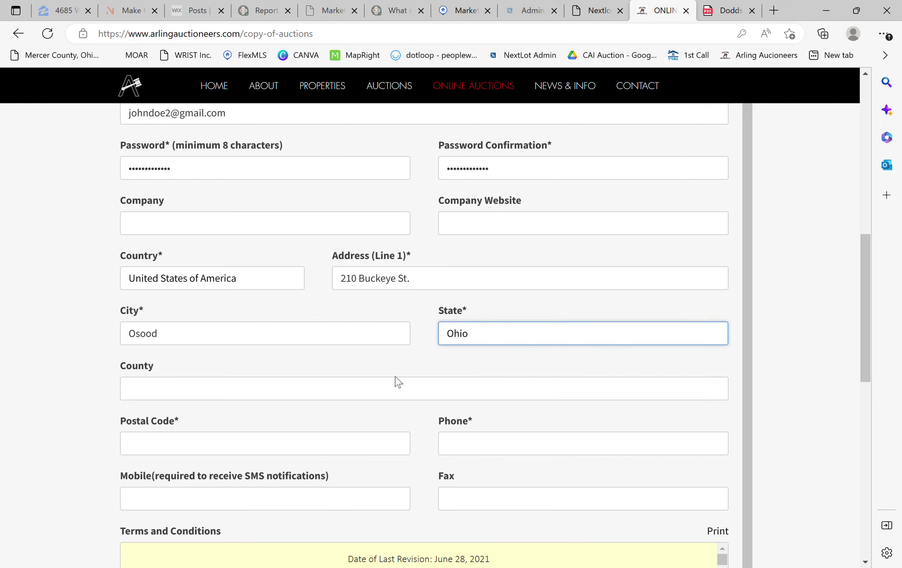
- Fill in the county, postal code, phone number and mobile number
click(395, 388)
text(Darke Cou)
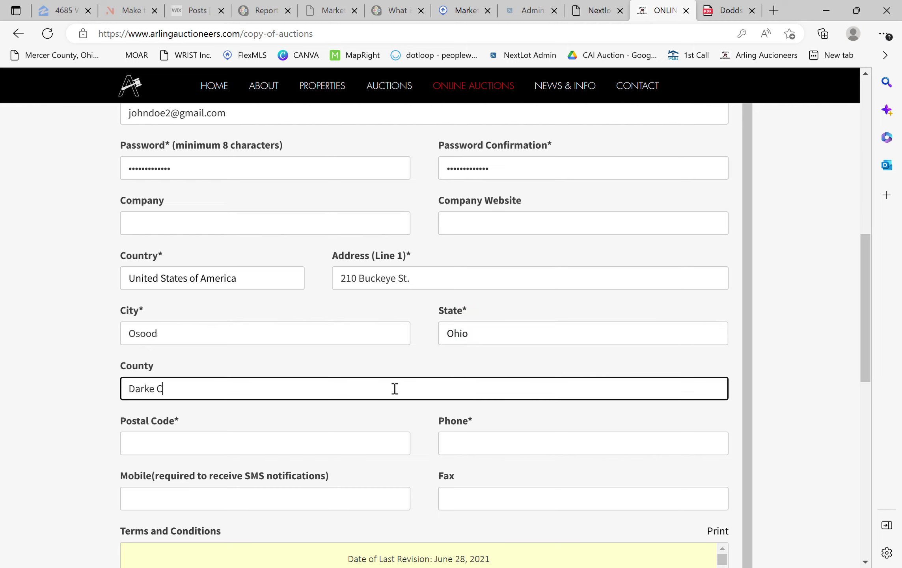
key(BackSpace)
key(BackSpace)
key(BackSpace)
key(BackSpace)
key(Tab)
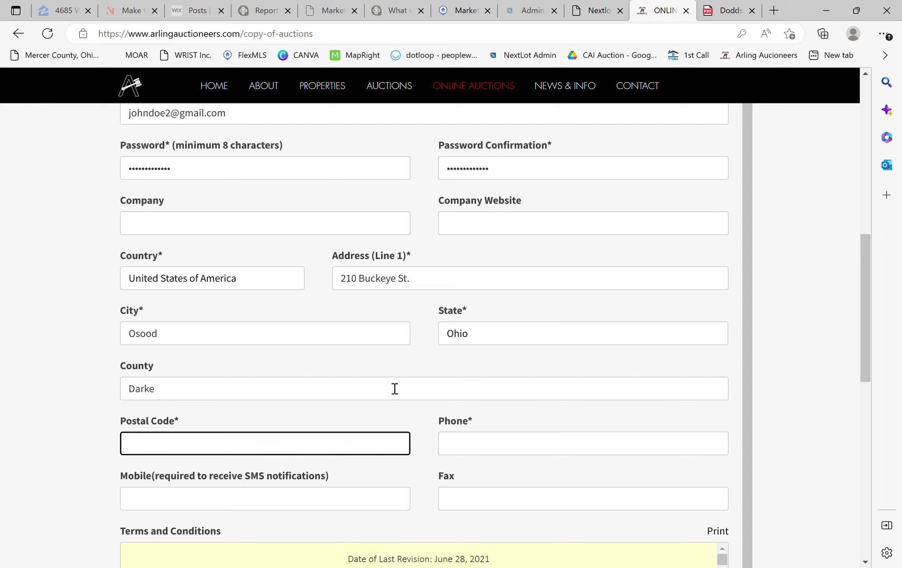
text(45351)
key(Tab)
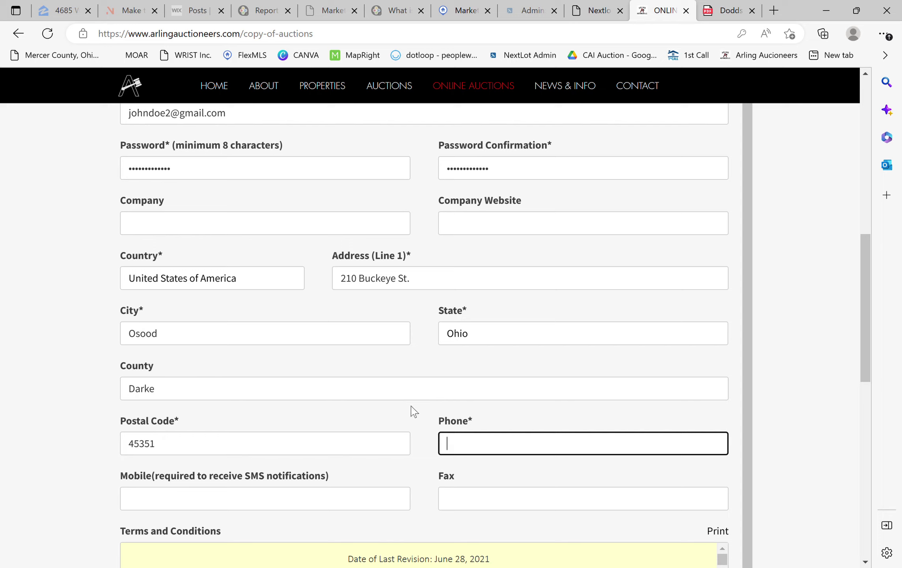
text(12345)
text(6789)
key(Tab)
text(1234)
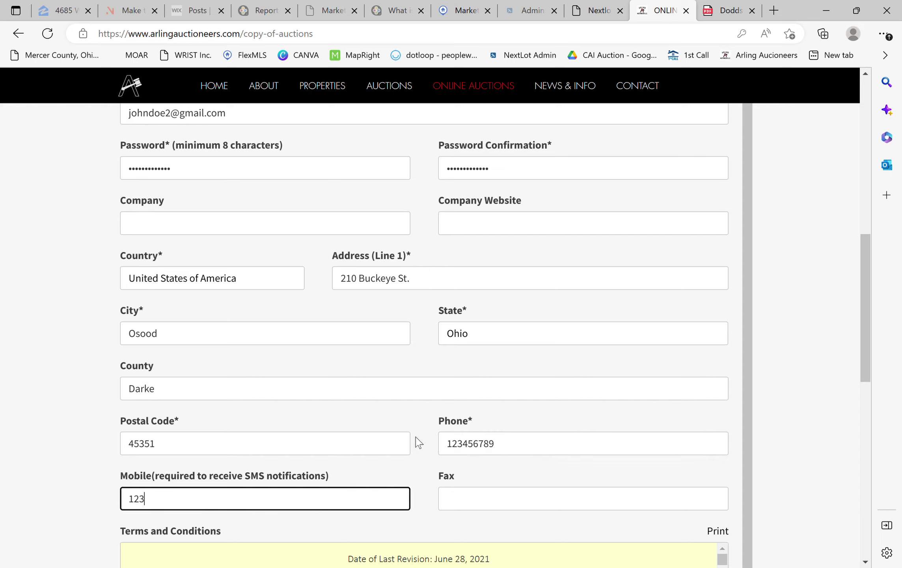
text(56789)
click(418, 442)
- Scroll through the full Terms and Conditions text to its end
scroll(447, 465, down, 1)
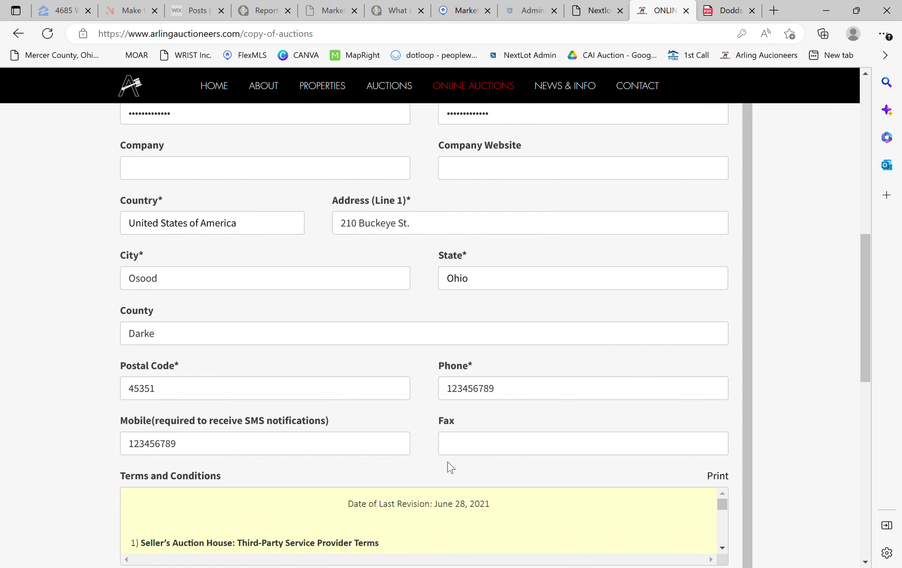
scroll(461, 447, down, 2)
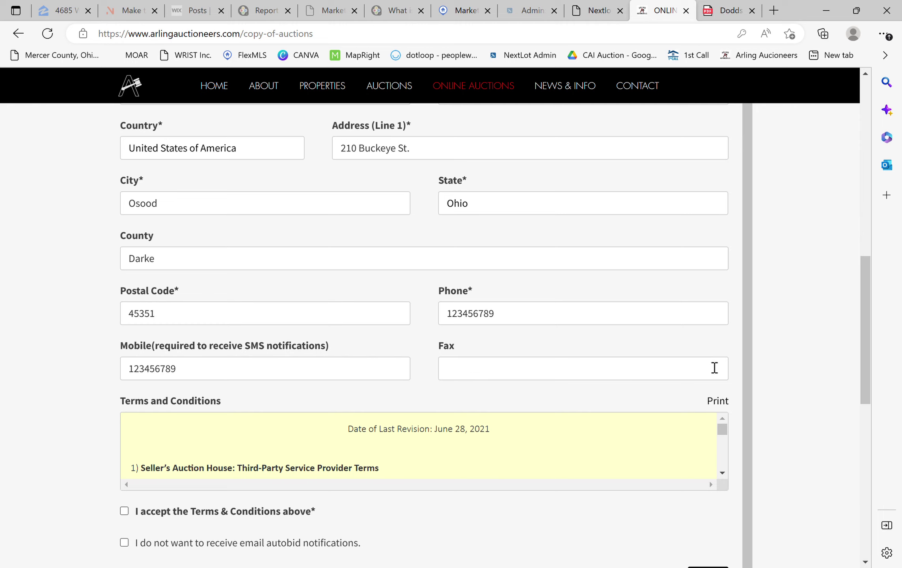
scroll(743, 350, down, 3)
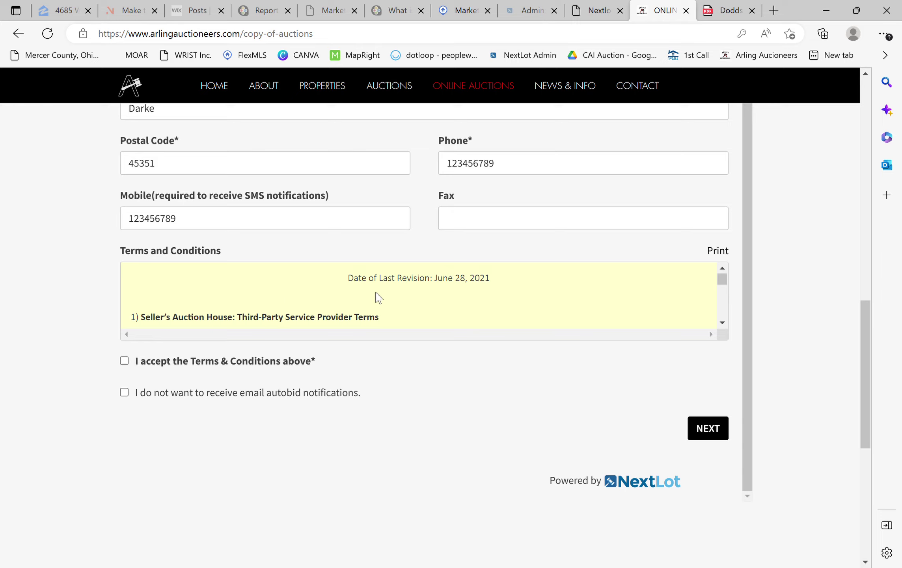
scroll(376, 296, down, 1)
scroll(376, 296, down, 4)
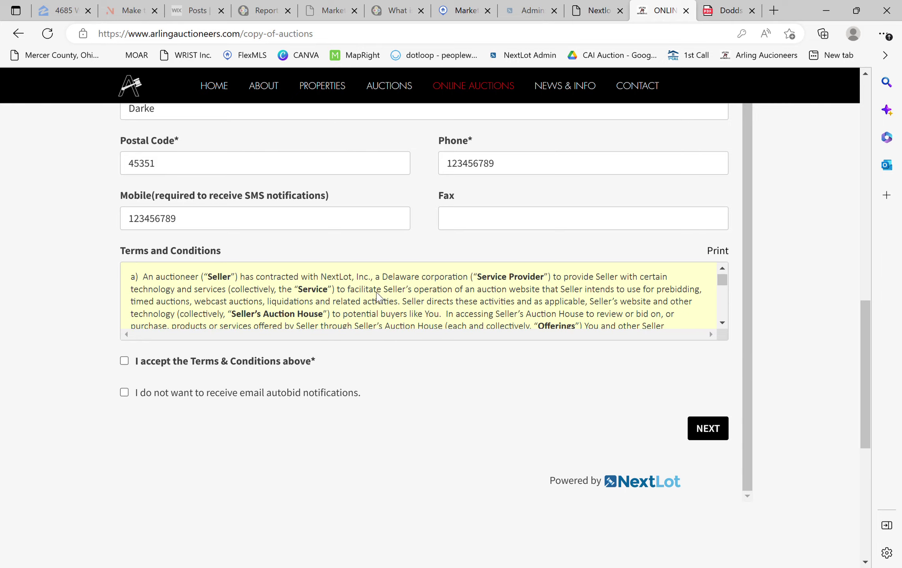
scroll(377, 296, down, 5)
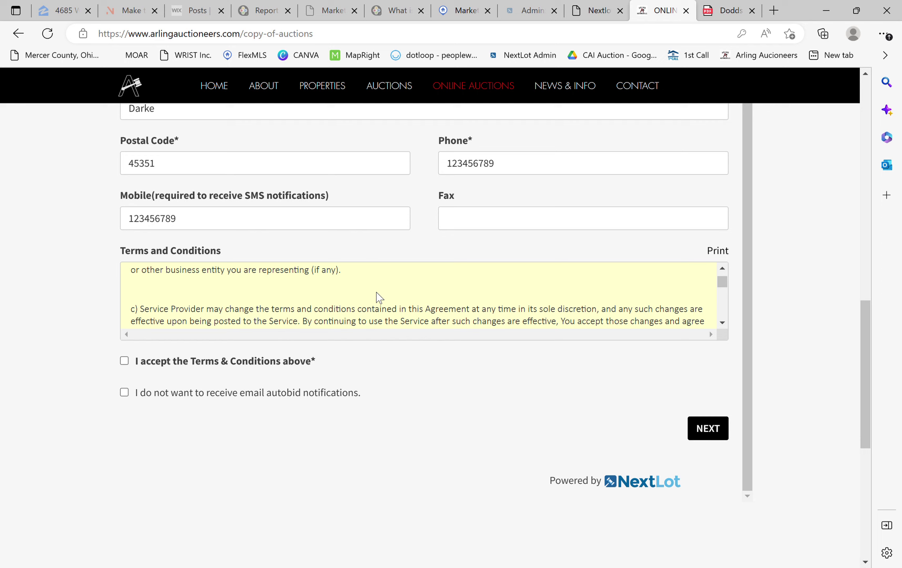
scroll(377, 297, down, 1)
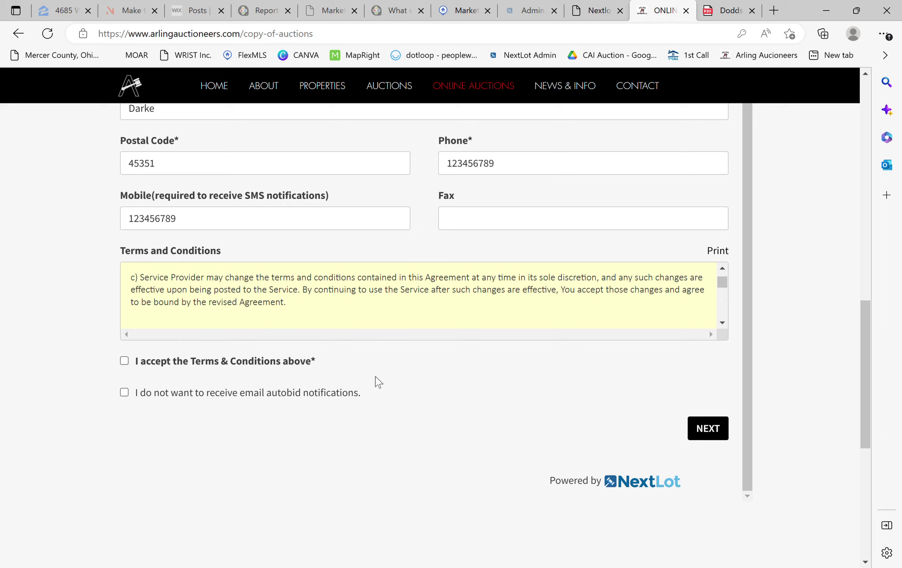
scroll(471, 306, down, 1)
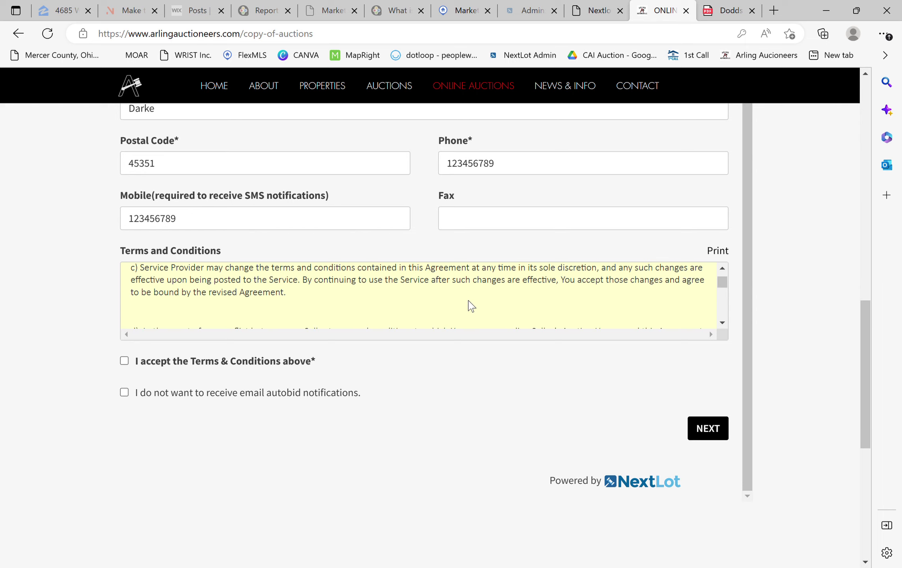
scroll(471, 306, down, 3)
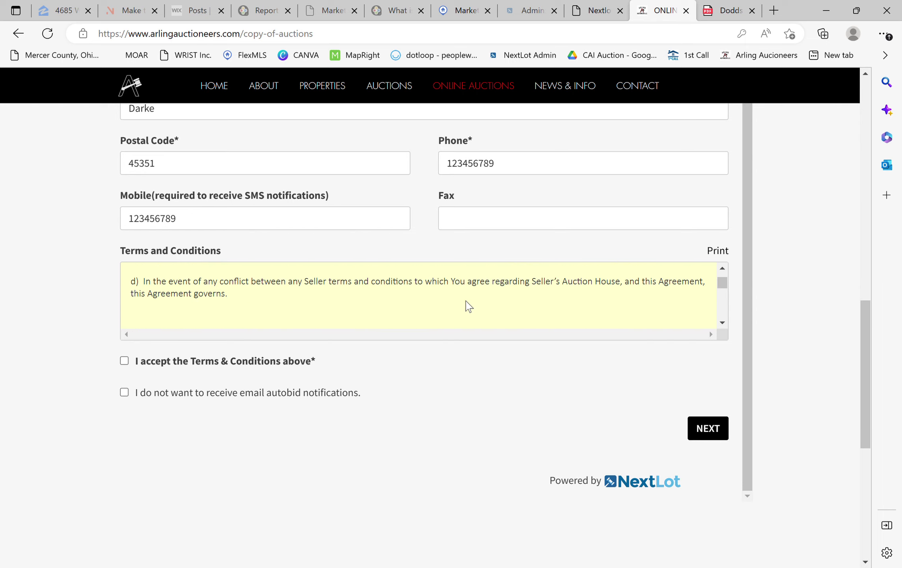
- Accept the Terms & Conditions, keeping email autobid notifications switched on
click(125, 363)
click(125, 394)
click(124, 394)
click(715, 435)
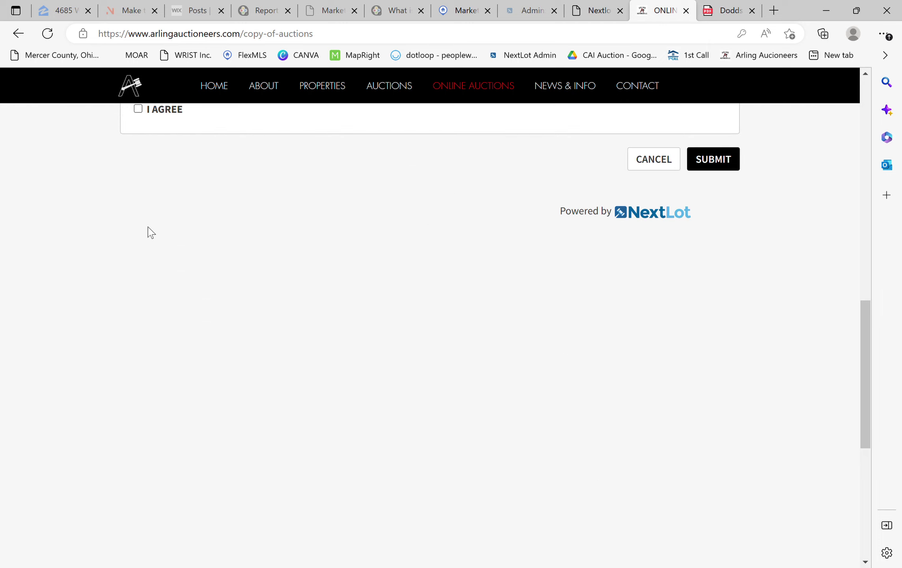
scroll(535, 381, up, 1)
scroll(536, 383, up, 7)
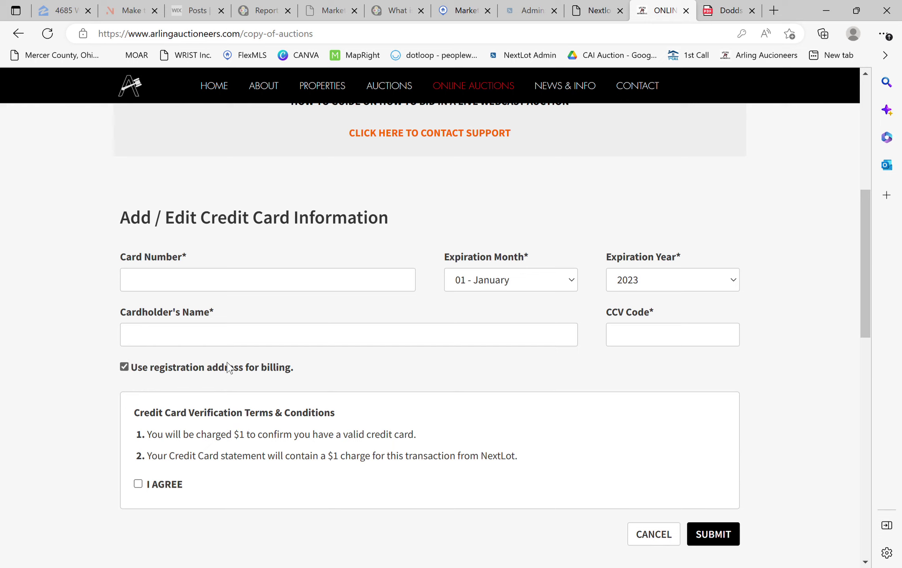
scroll(168, 398, down, 2)
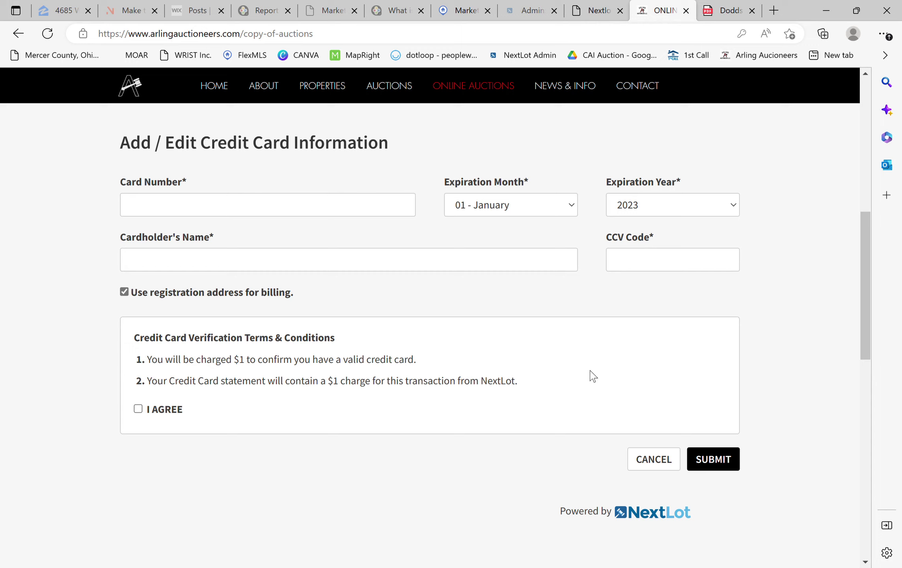
- Check I AGREE for the $1 credit card verification charge
click(138, 410)
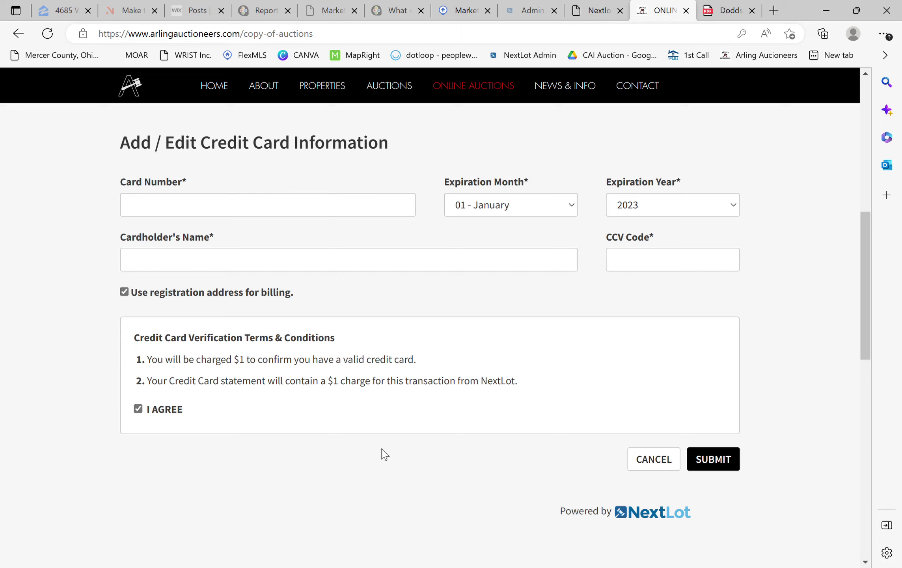